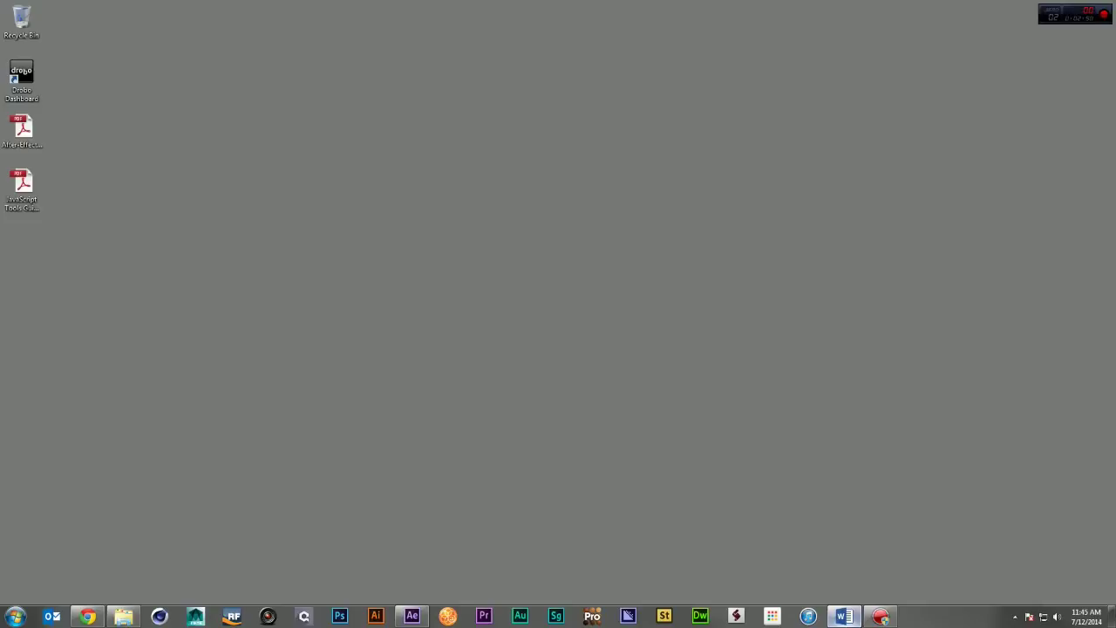
Step: Bring up the 00_NEW_PROJECT folder and highlight 00_PROJECTS, 01_ELEMENTS, 02_PRERENDERS and 03_FINAL RENDERS
left_click(123, 616)
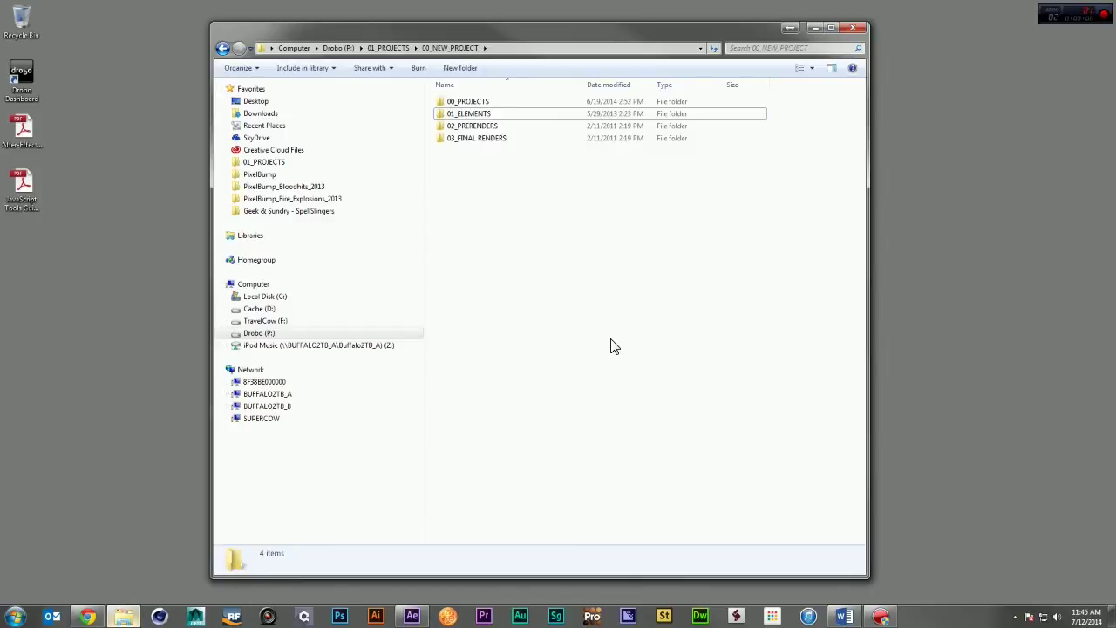
left_click(496, 105)
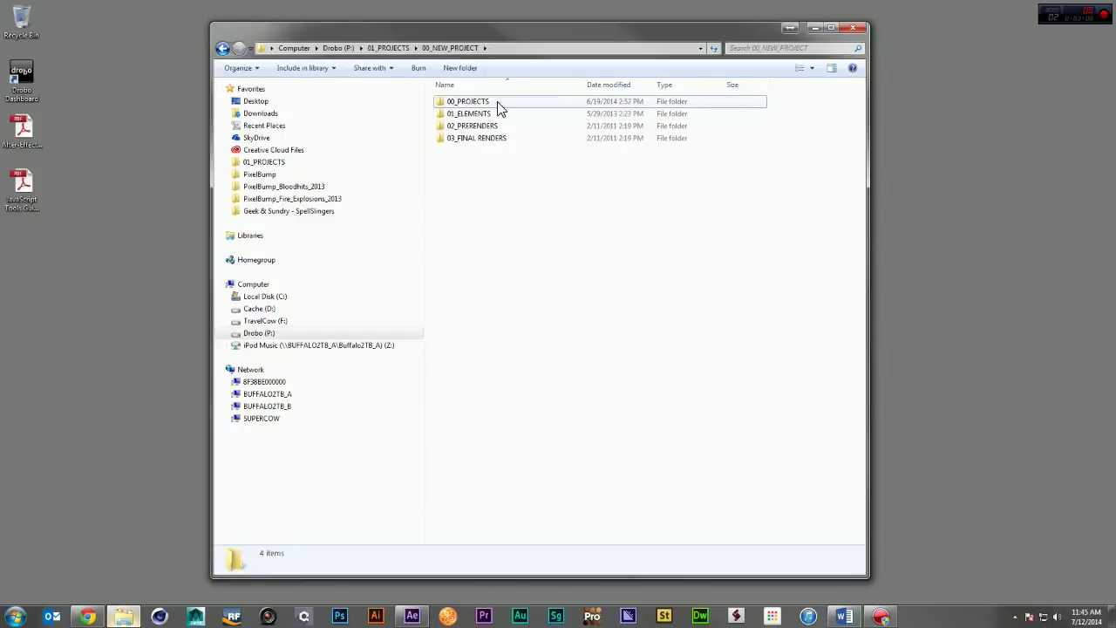
left_click(499, 116)
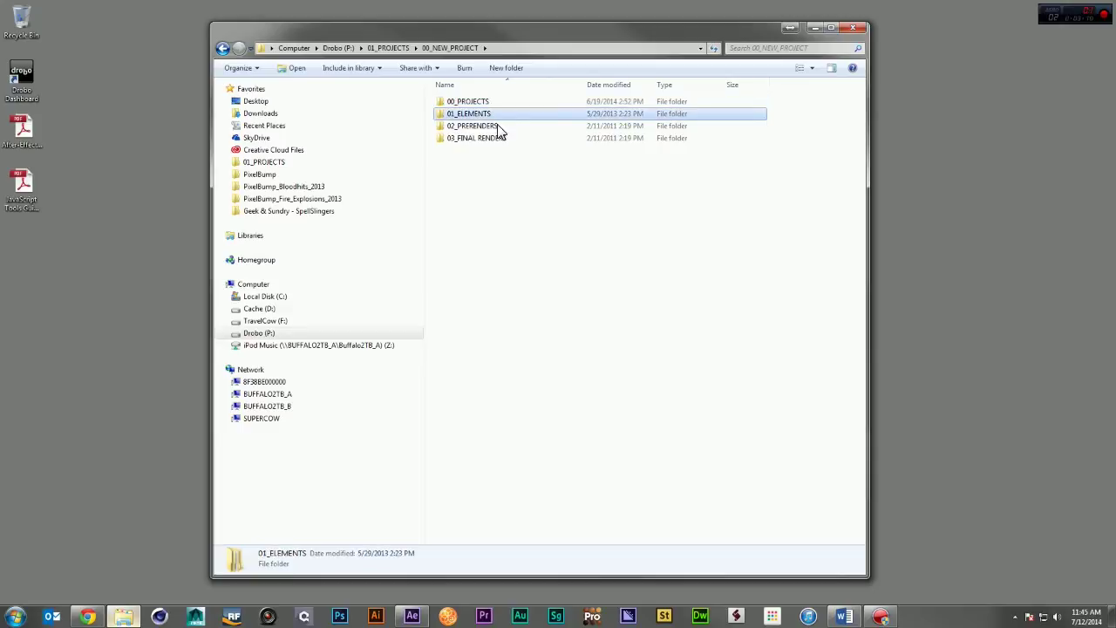
left_click(498, 128)
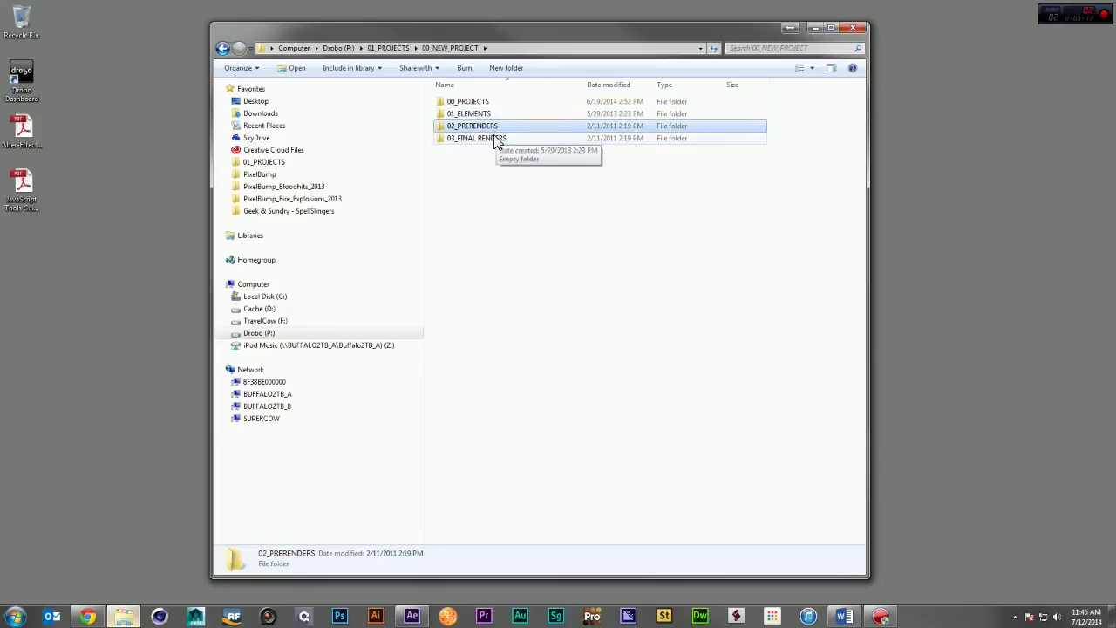
left_click(495, 139)
left_click(499, 190)
left_click(476, 138)
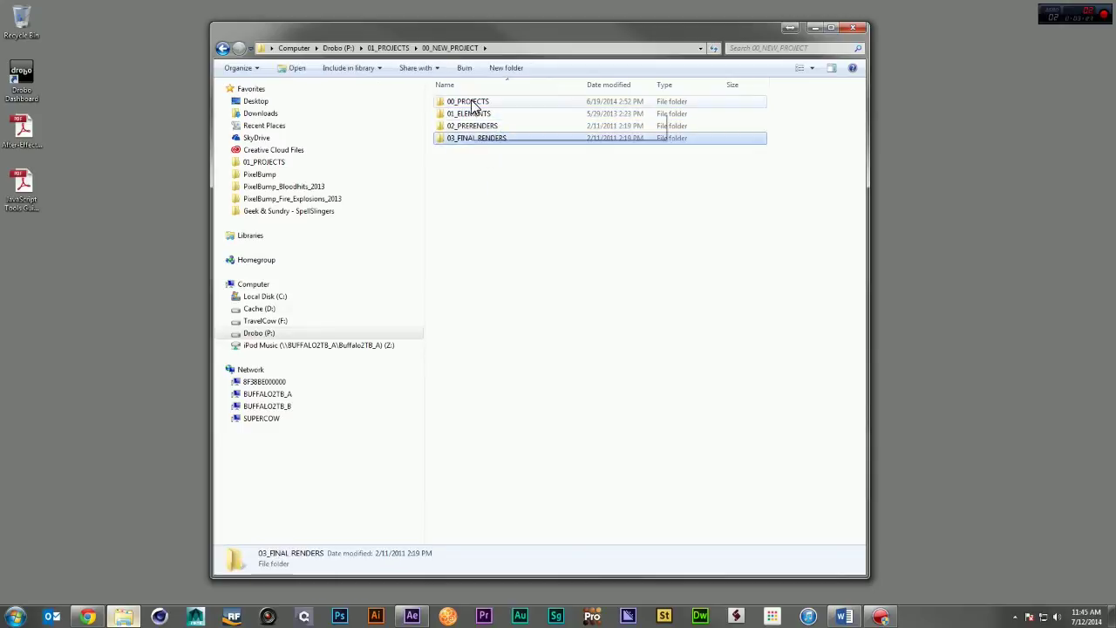
Step: Open 00_PROJECTS and highlight its subfolders 00_3D, 01_AFTER EFFECTS, 02_EDIT, 03_TRACKING and 04_COLOR
double_click(468, 101)
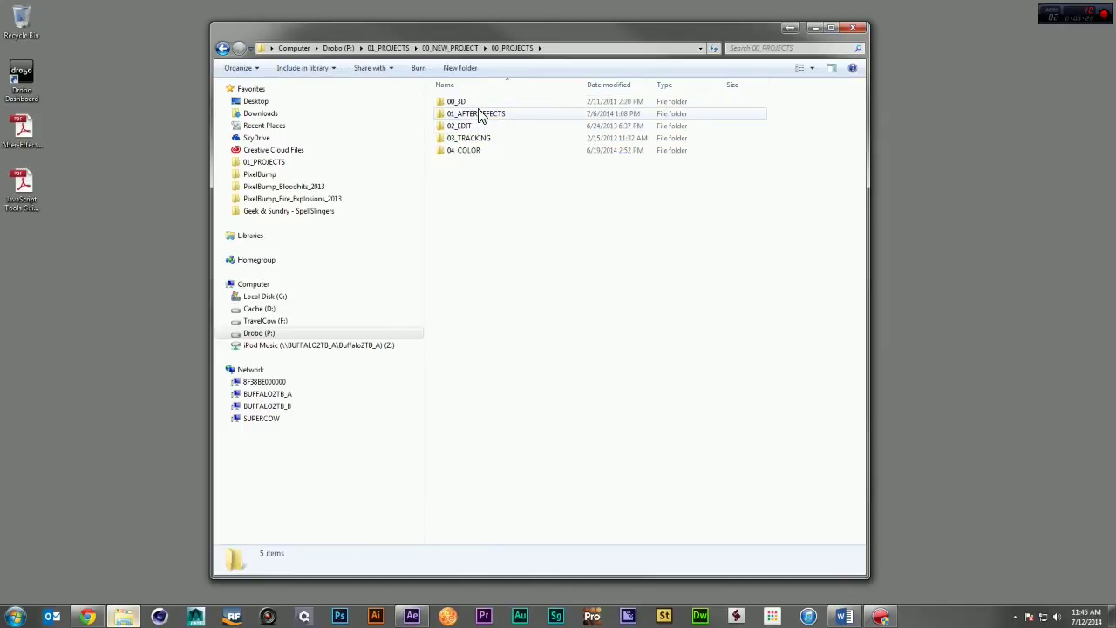
left_click(533, 104)
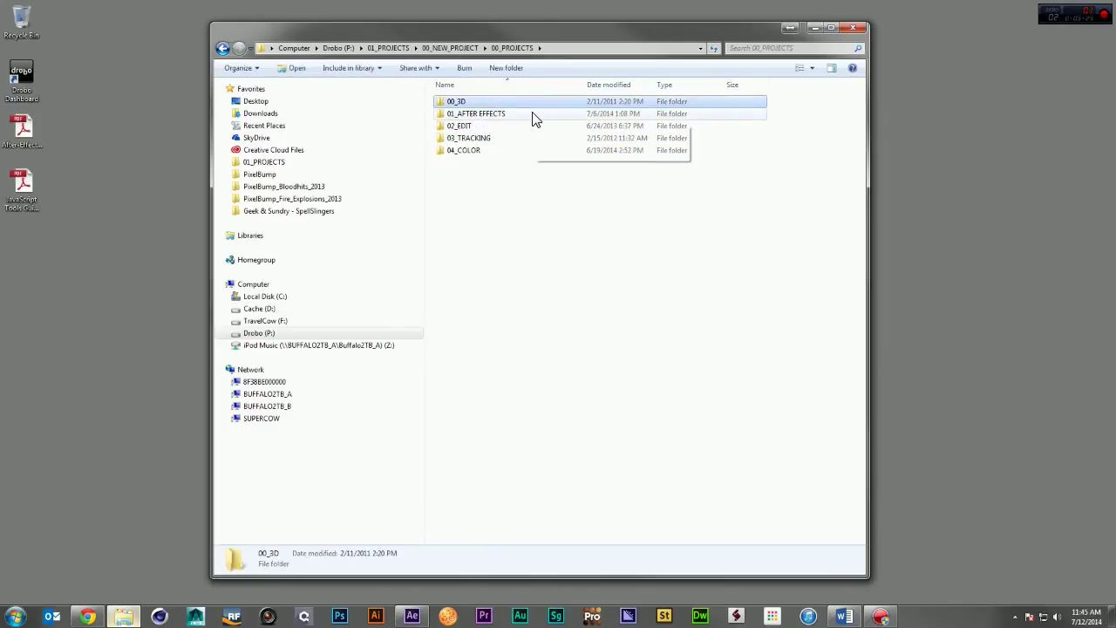
left_click(533, 116)
left_click(532, 127)
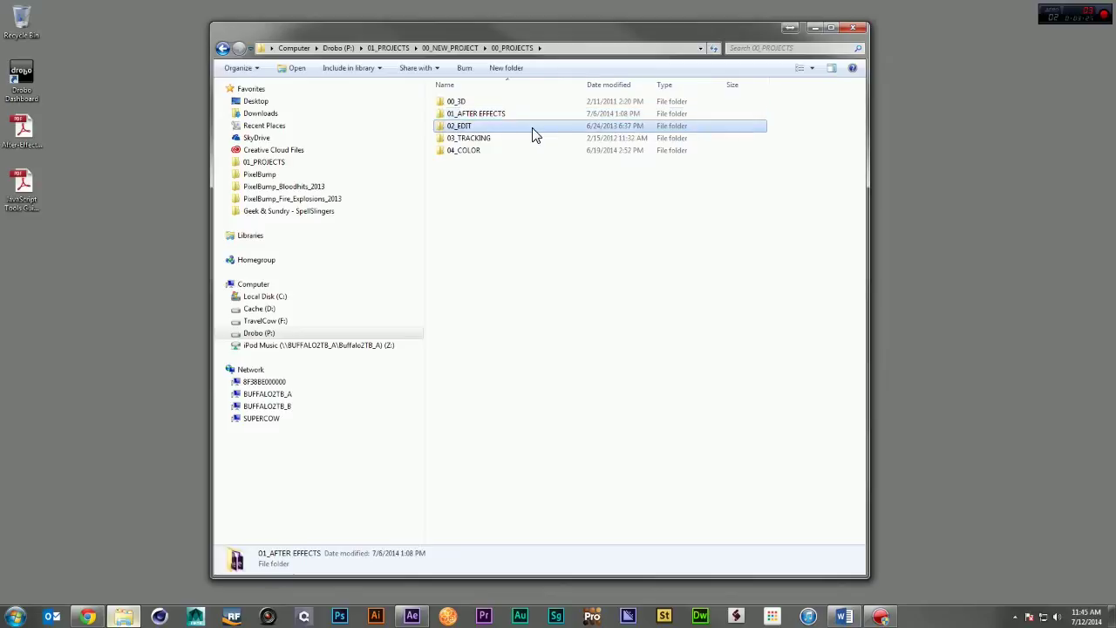
left_click(532, 138)
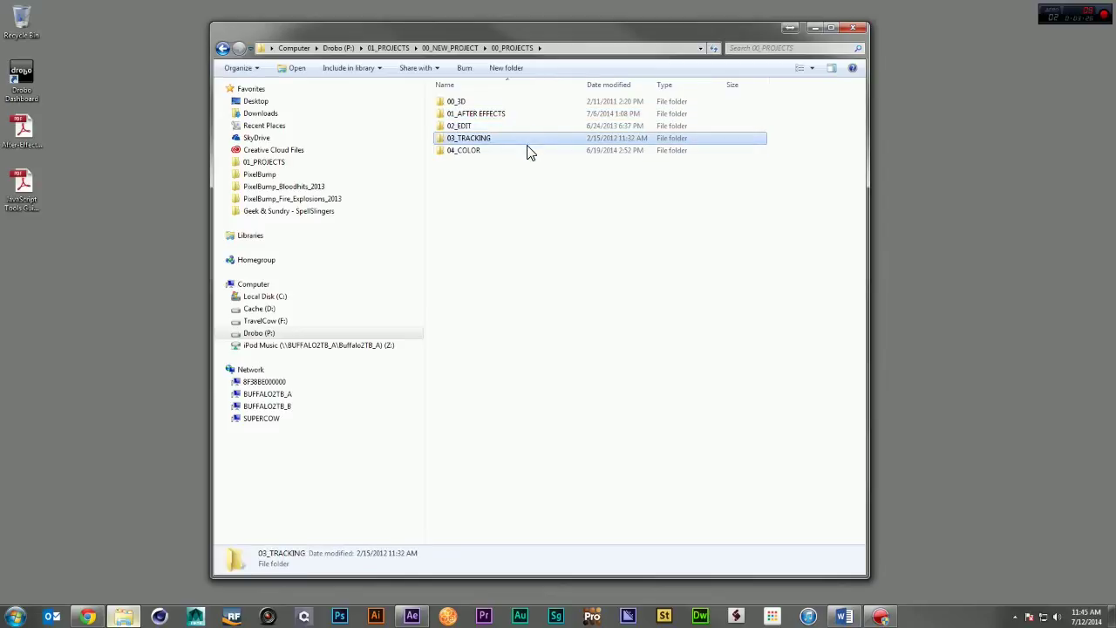
left_click(528, 151)
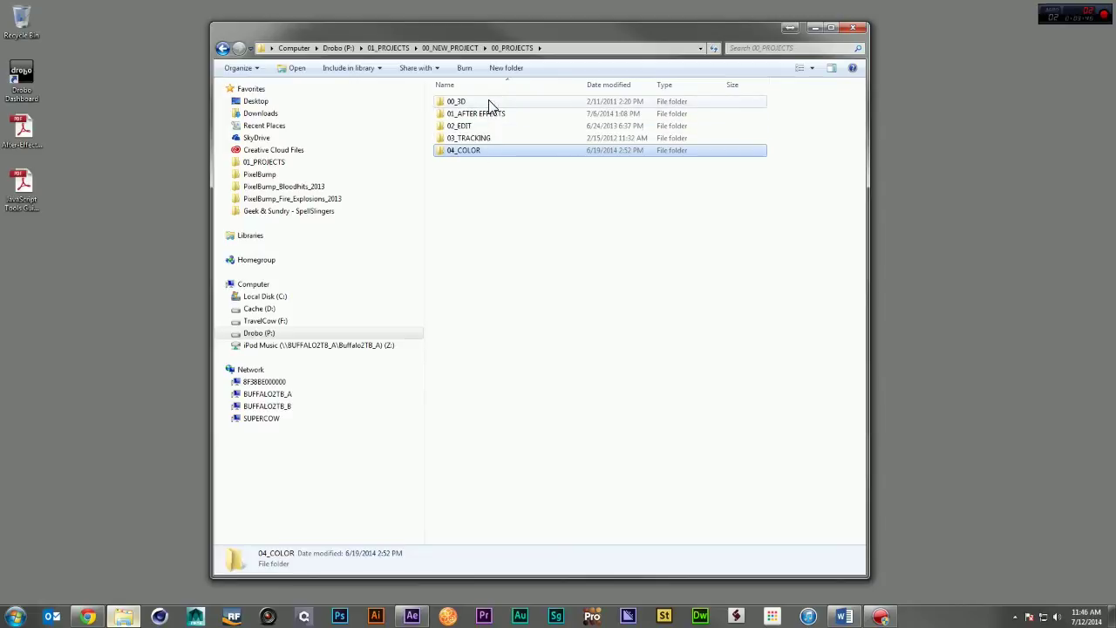
Step: Deselect the folders and show the New submenu in the context menu, then dismiss it
left_click(477, 181)
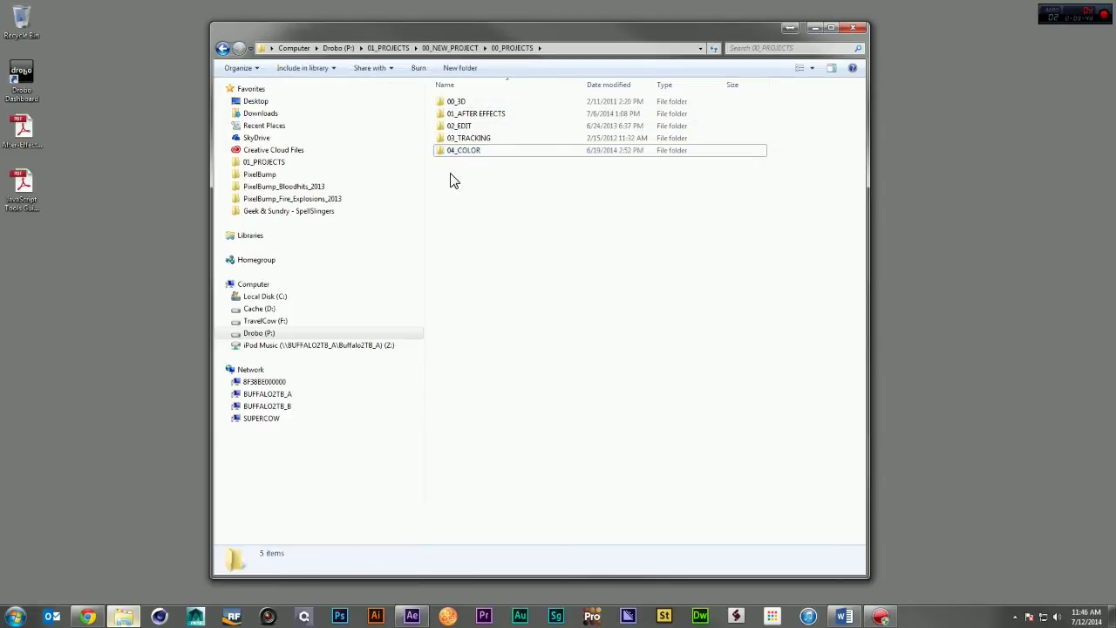
right_click(451, 175)
mouse_move(510, 307)
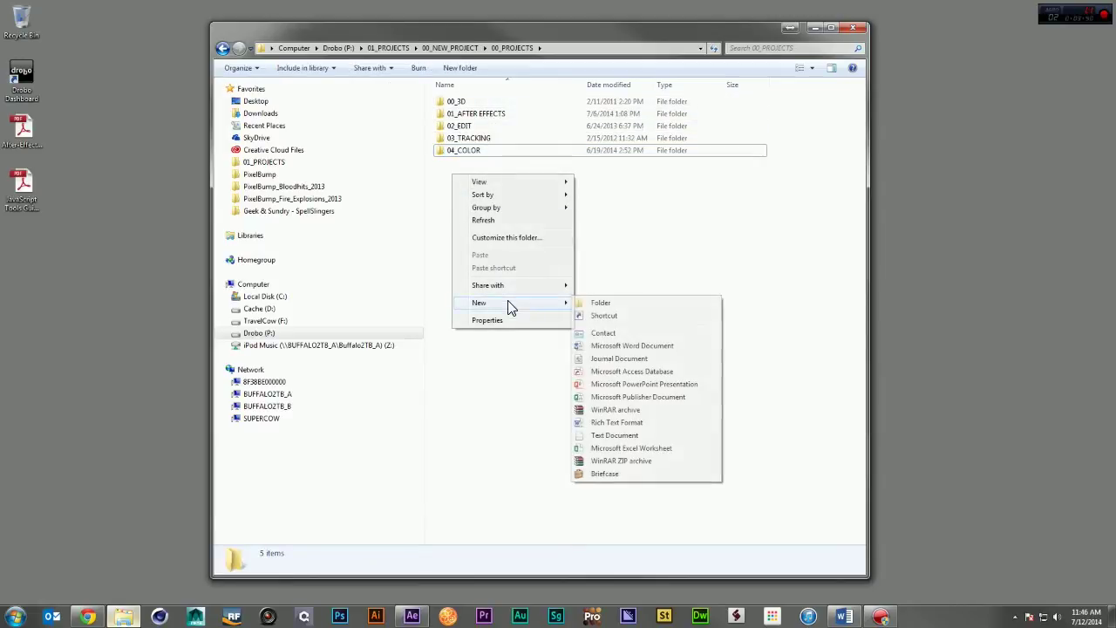
left_click(663, 274)
Step: Go back to 00_NEW_PROJECT, open 01_ELEMENTS and highlight 00_RASTER through 05_DOCS in turn
left_click(450, 48)
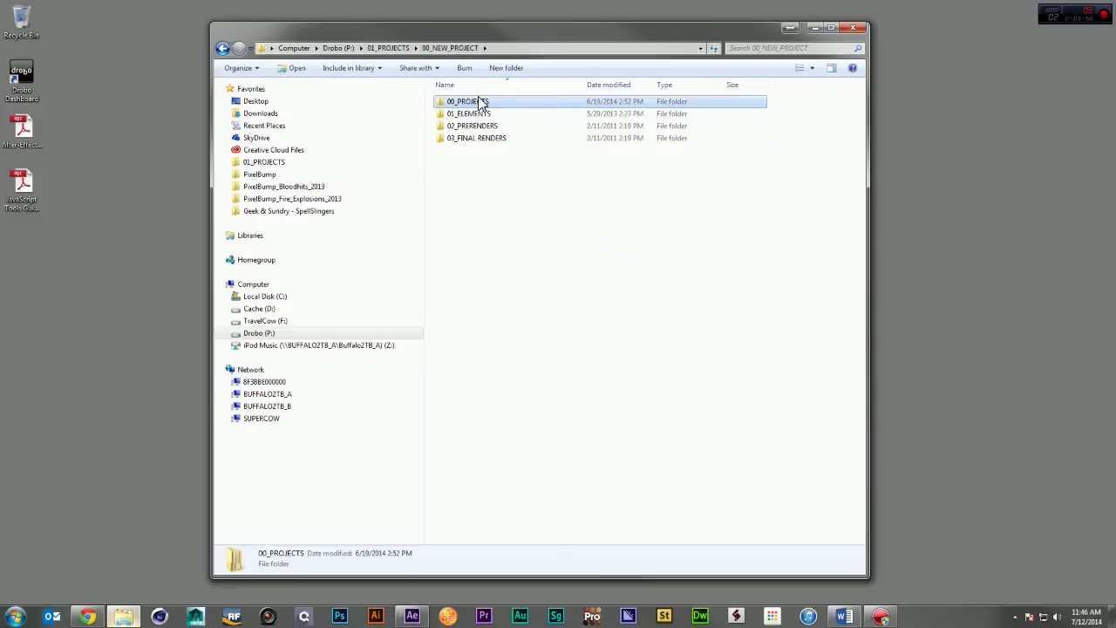
double_click(475, 113)
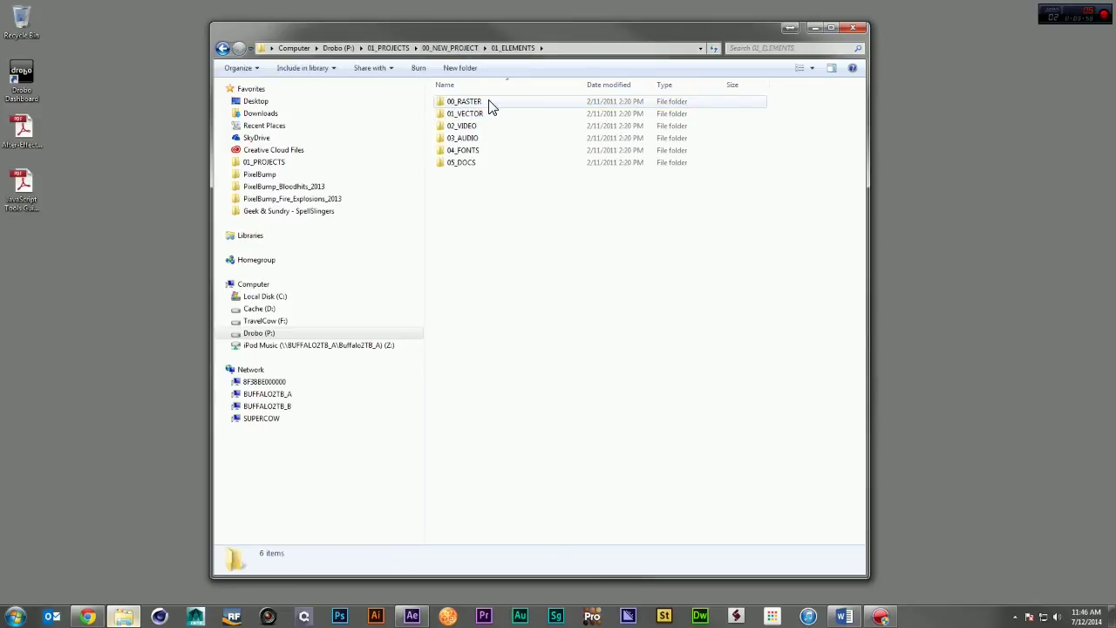
left_click(489, 104)
left_click(488, 116)
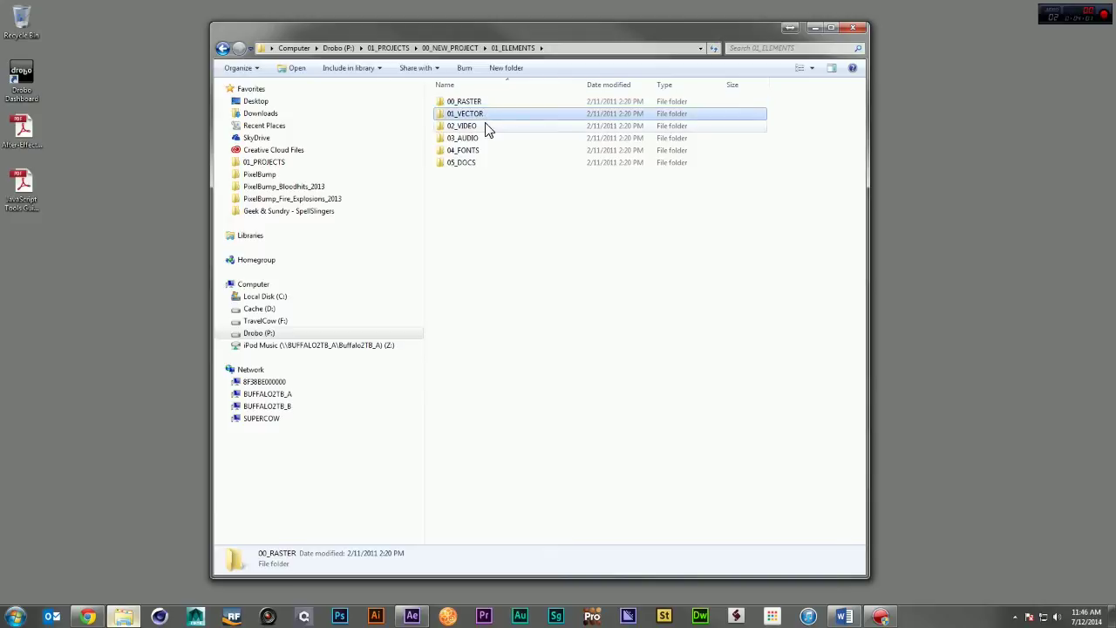
left_click(485, 127)
left_click(487, 140)
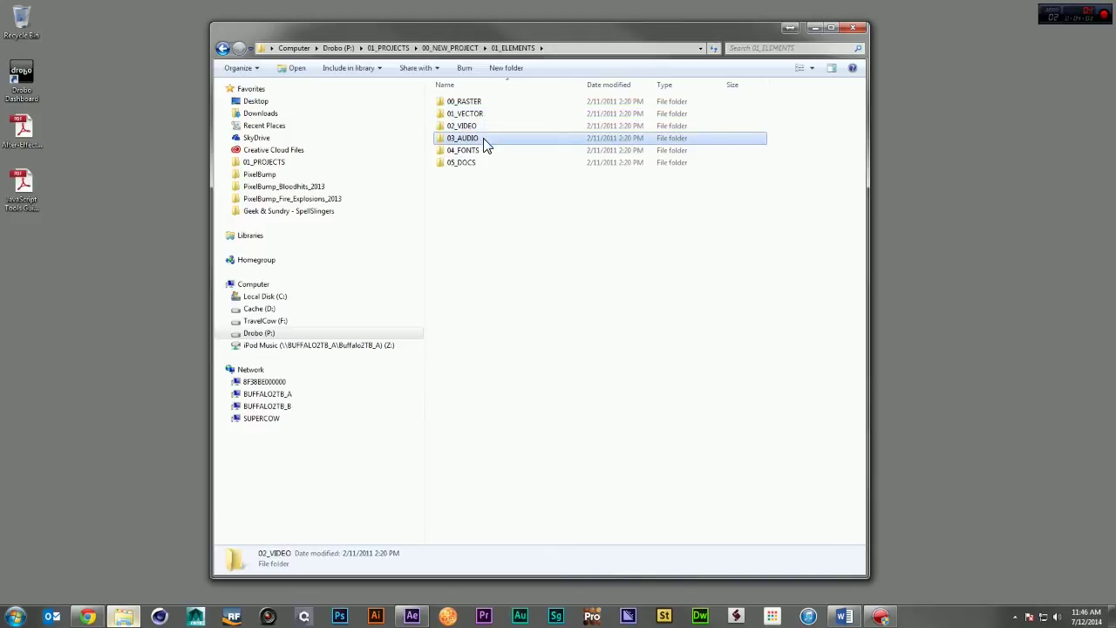
left_click(487, 154)
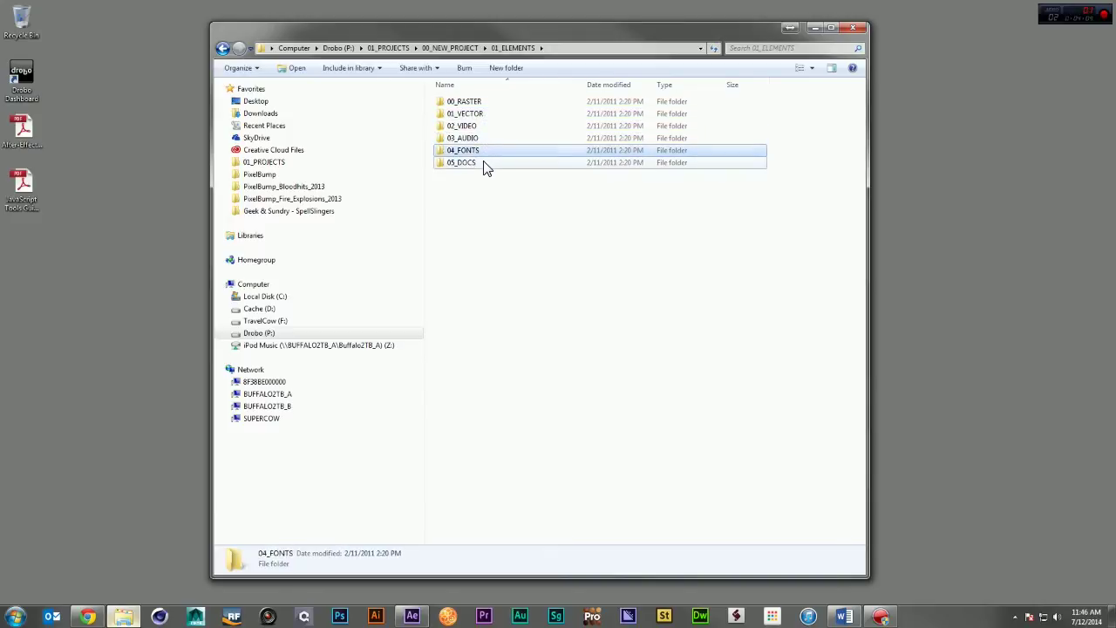
left_click(486, 165)
left_click(478, 199)
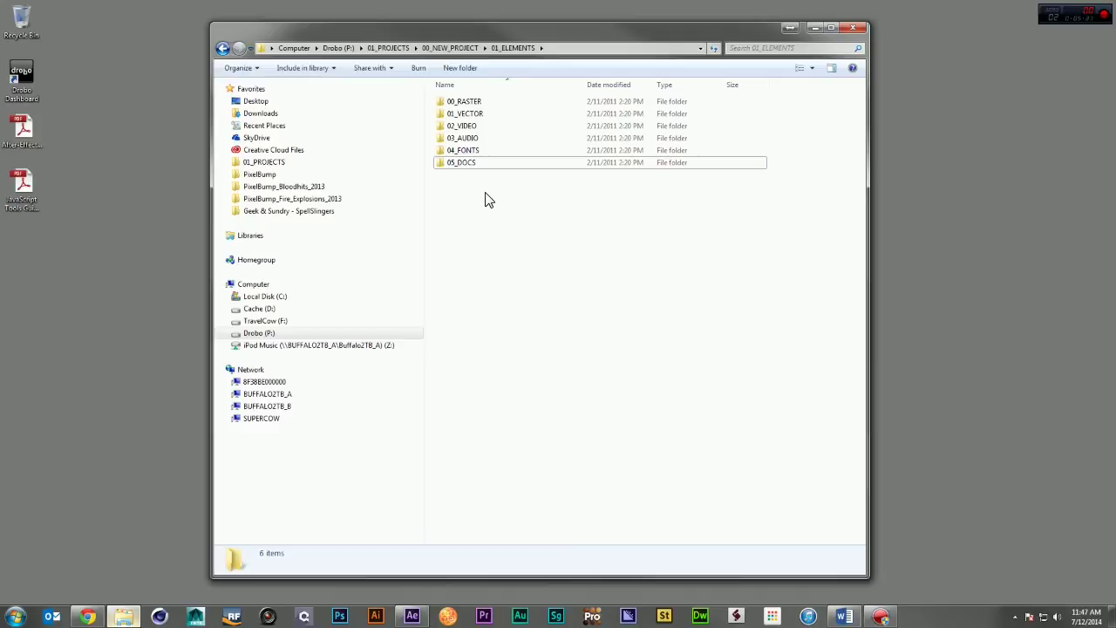
Step: Return to 00_NEW_PROJECT using its address-bar breadcrumb
left_click(462, 50)
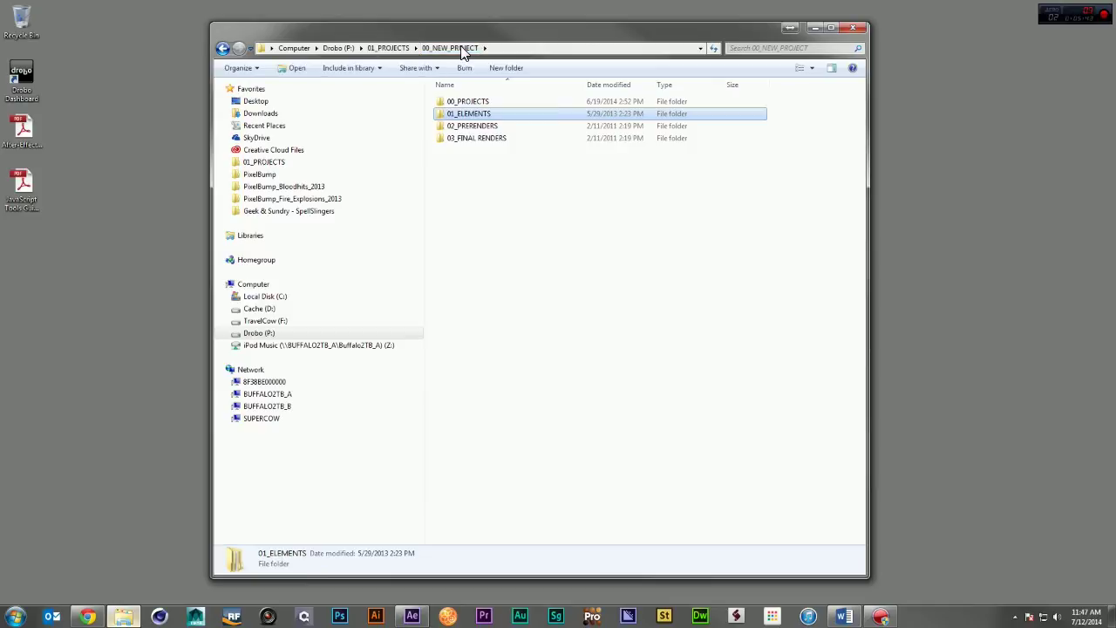
Step: Open 00_PROJECTS and then 01_AFTER EFFECTS to reveal default_CC.aep and the other .aep files
double_click(476, 102)
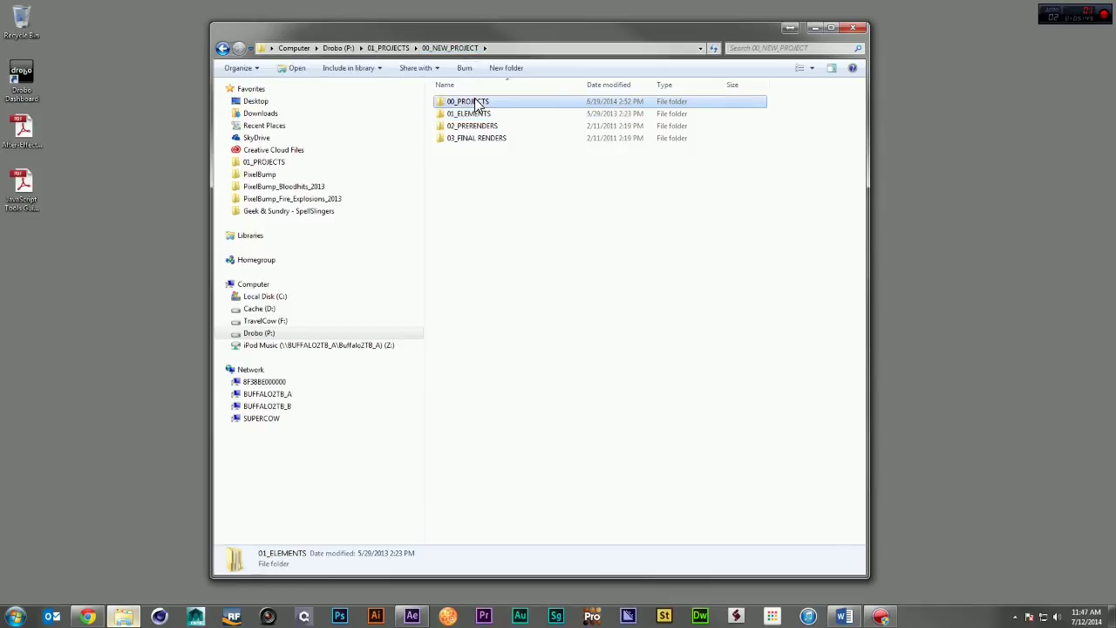
double_click(482, 114)
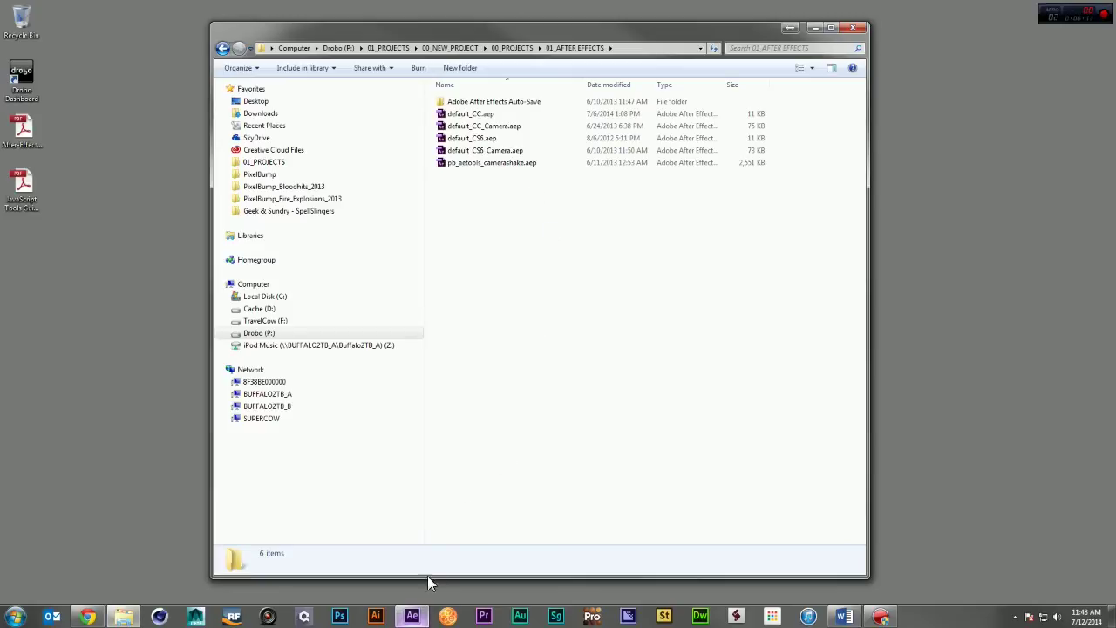
Step: Show default_CC.aep in After Effects, then browse Explorer into 01_ELEMENTS and back to 00_NEW_PROJECT
left_click(413, 618)
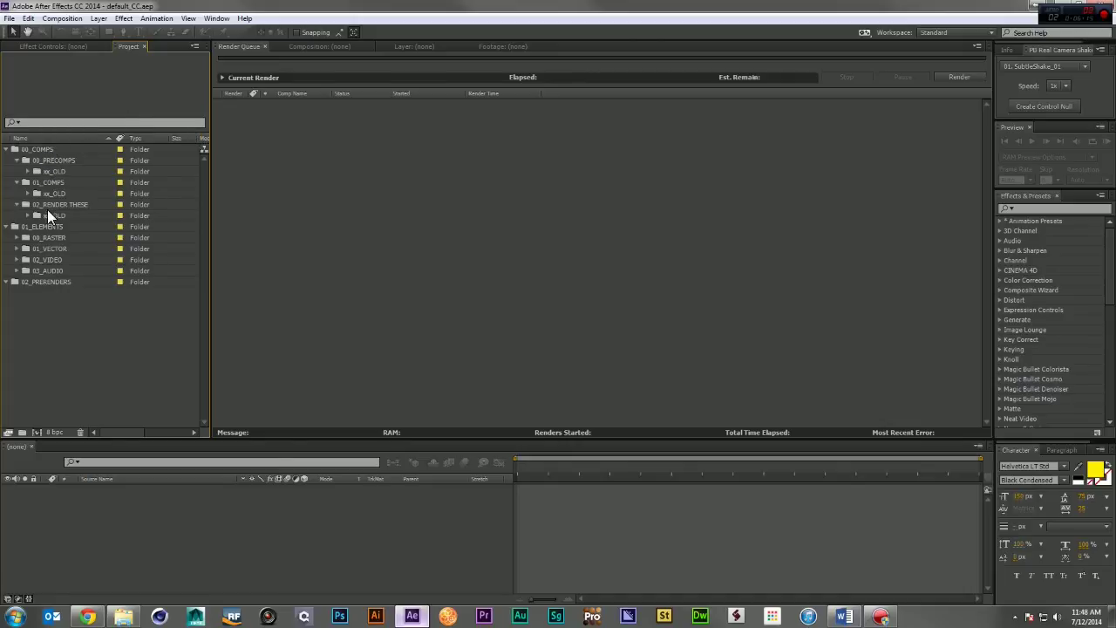
left_click(123, 617)
left_click(514, 50)
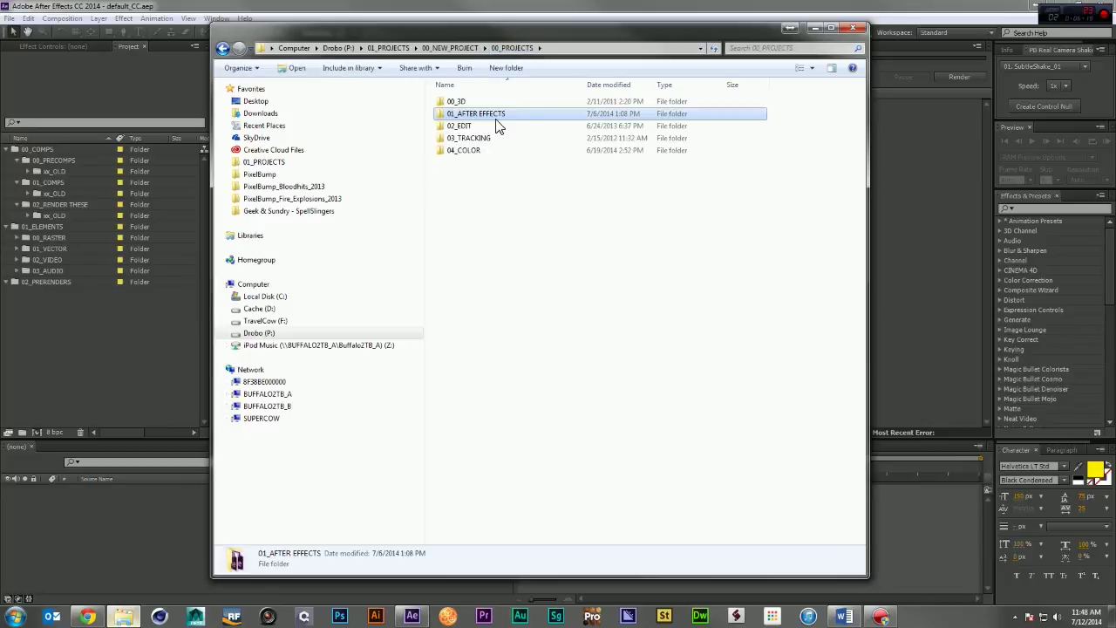
left_click(449, 49)
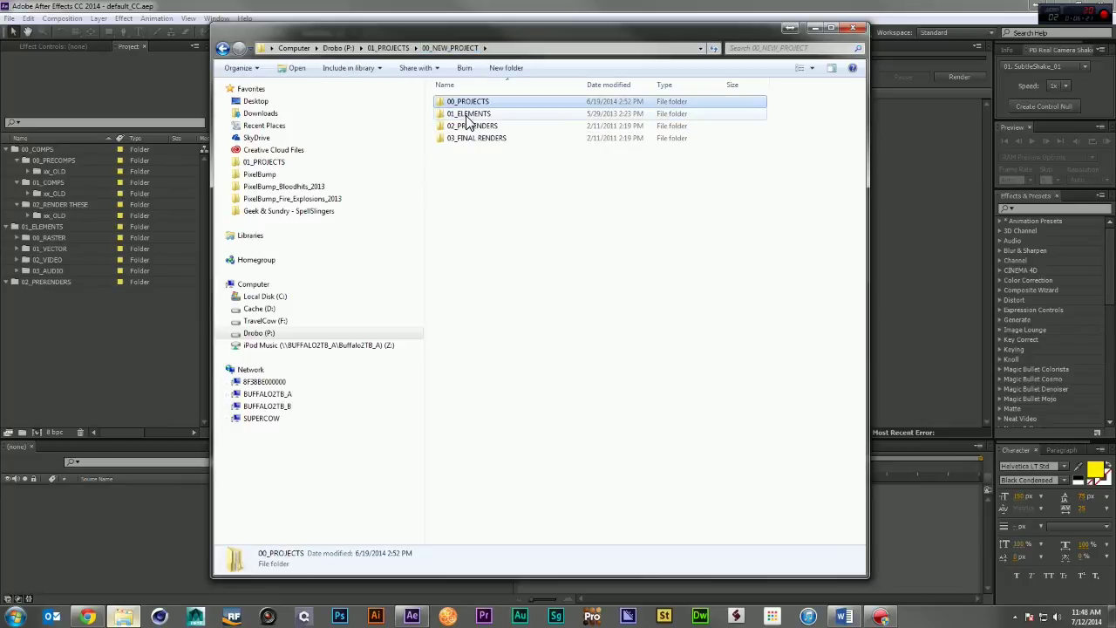
double_click(472, 114)
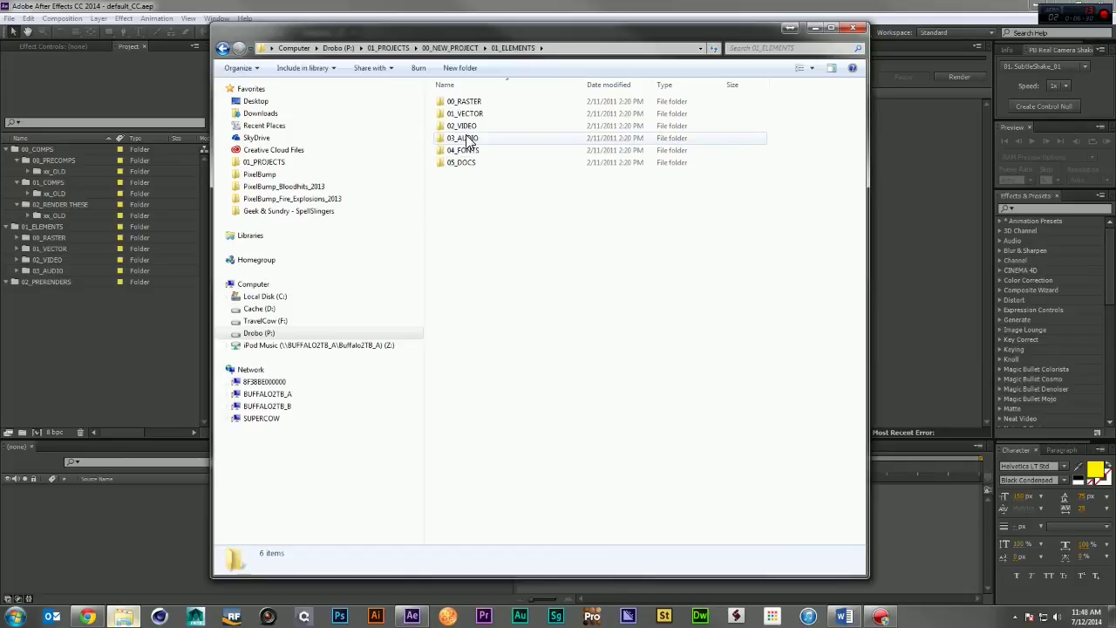
left_click(445, 44)
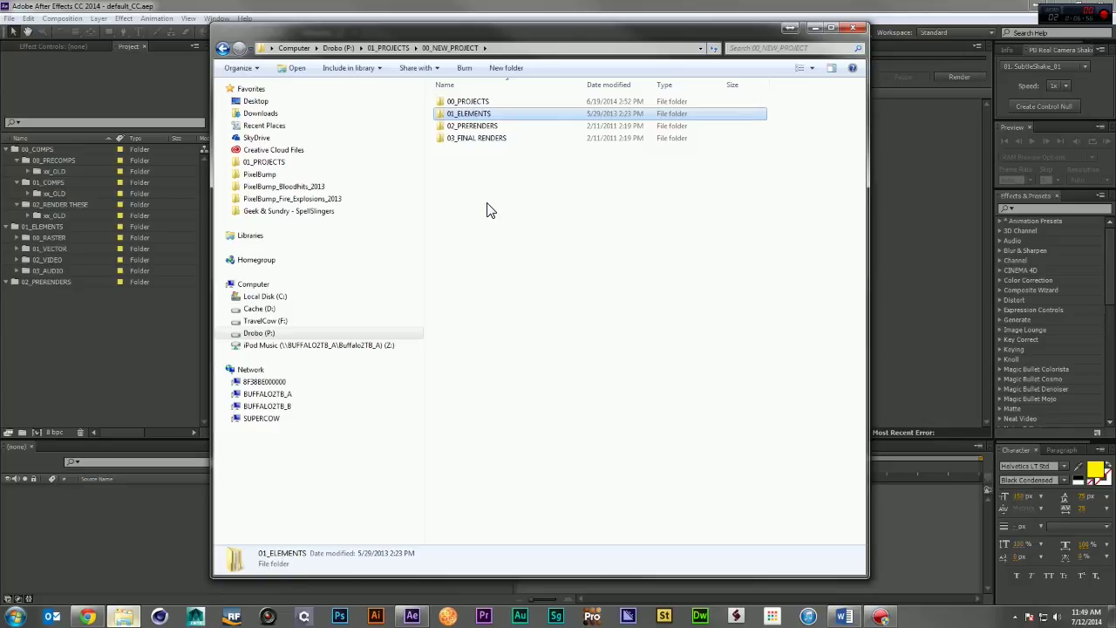
Step: Open the selected 01_ELEMENTS folder with Enter
key("Return")
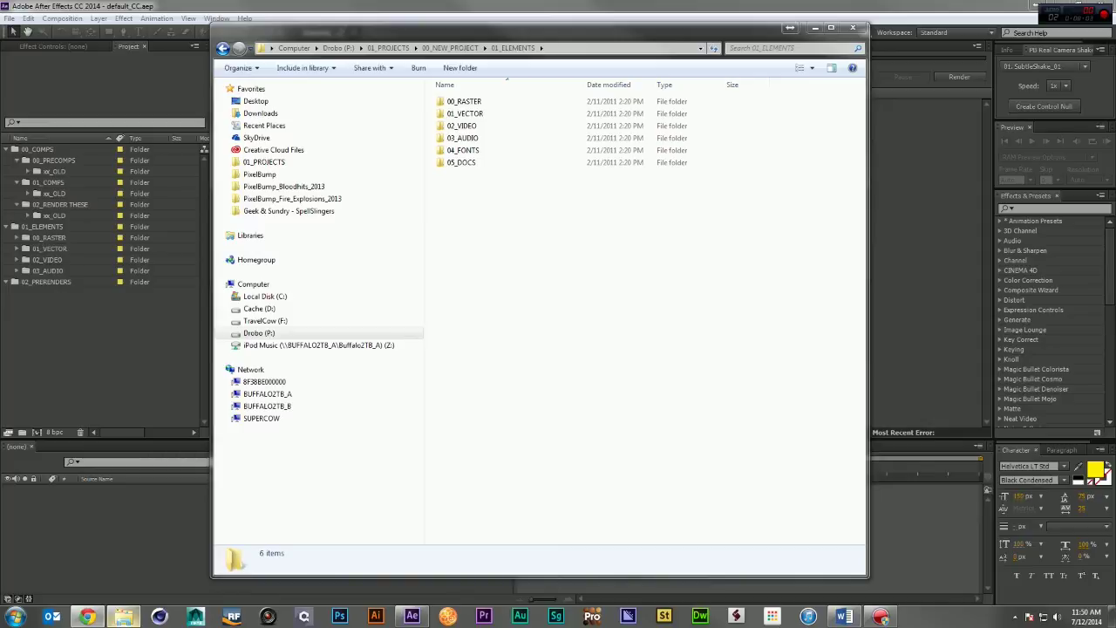
Step: Switch to the pixelbump.com Freestuff page and scroll to the After Effects Starter Project download
key("alt+Tab")
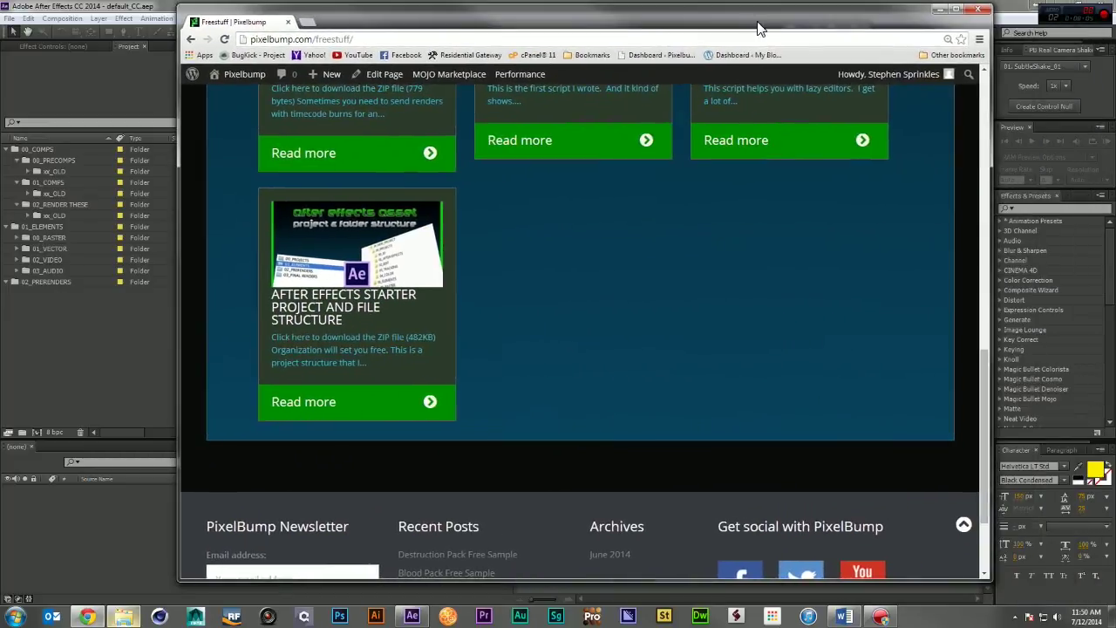
scroll(872, 148, "up", 15)
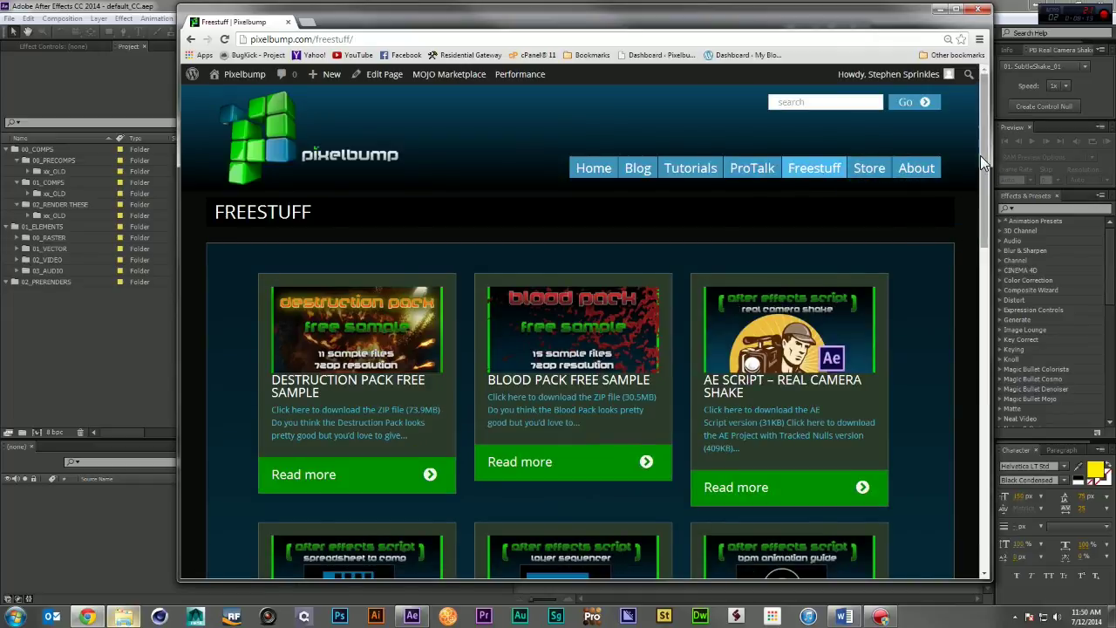
left_click_drag(982, 155, 987, 450)
scroll(746, 358, "down", 1)
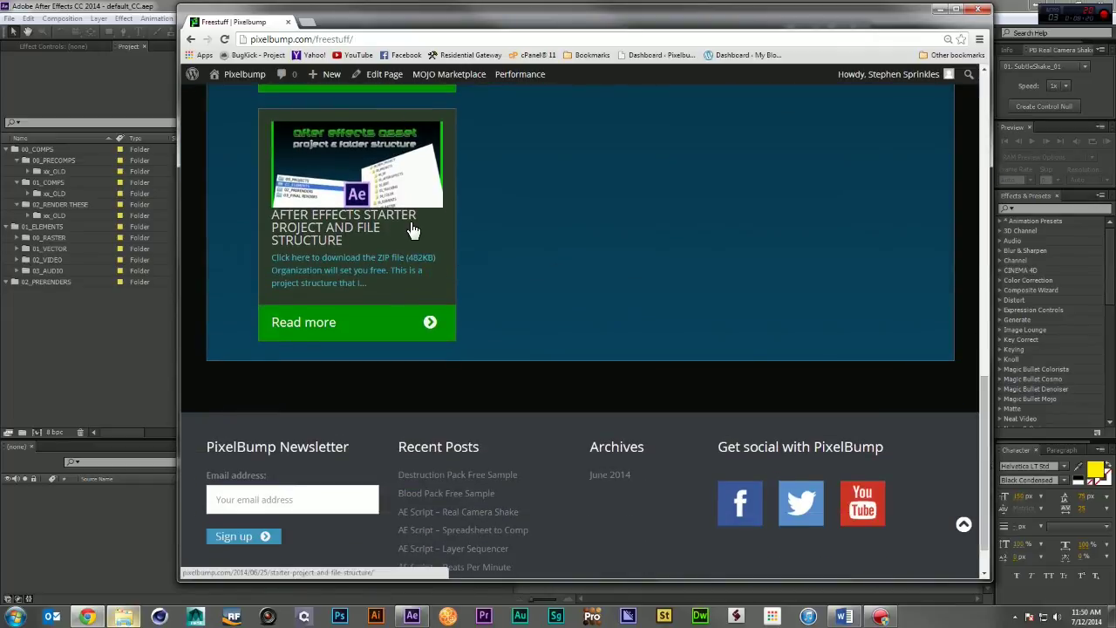